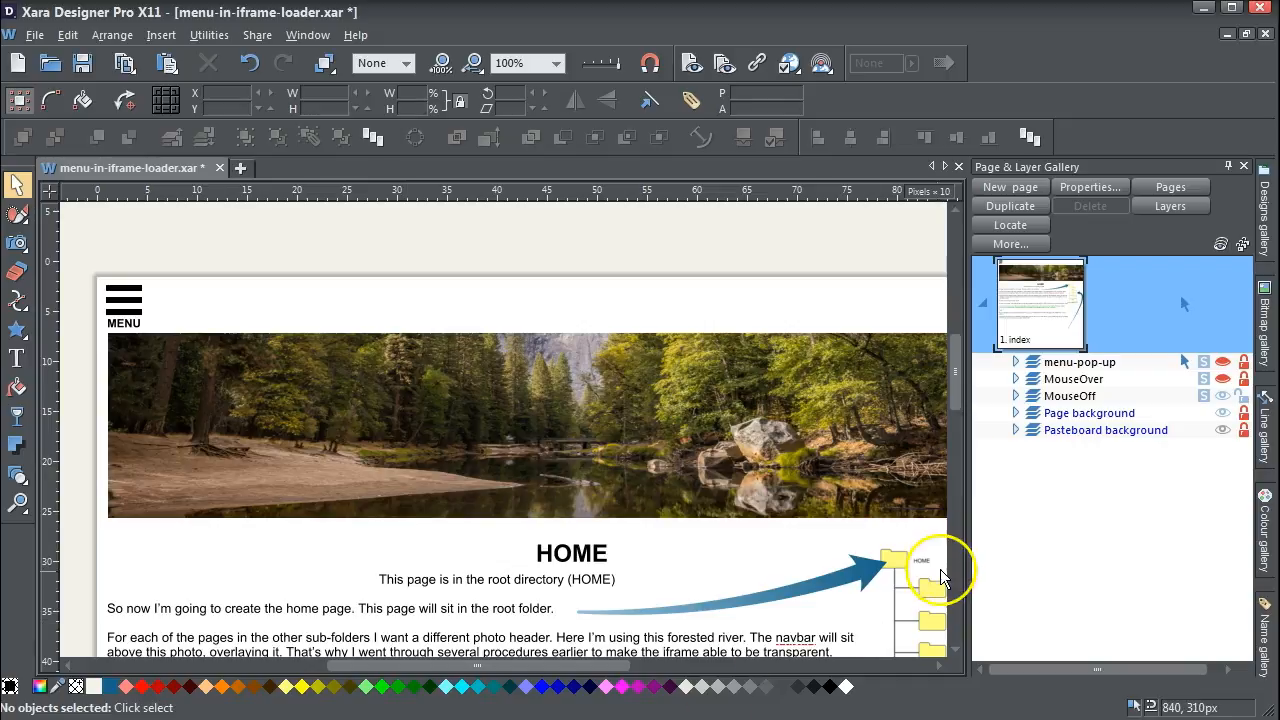
# - Review the home page layout and inspect which pop-up layer the hamburger MENU button links to
pyautogui.hscroll(3, 627, 665)
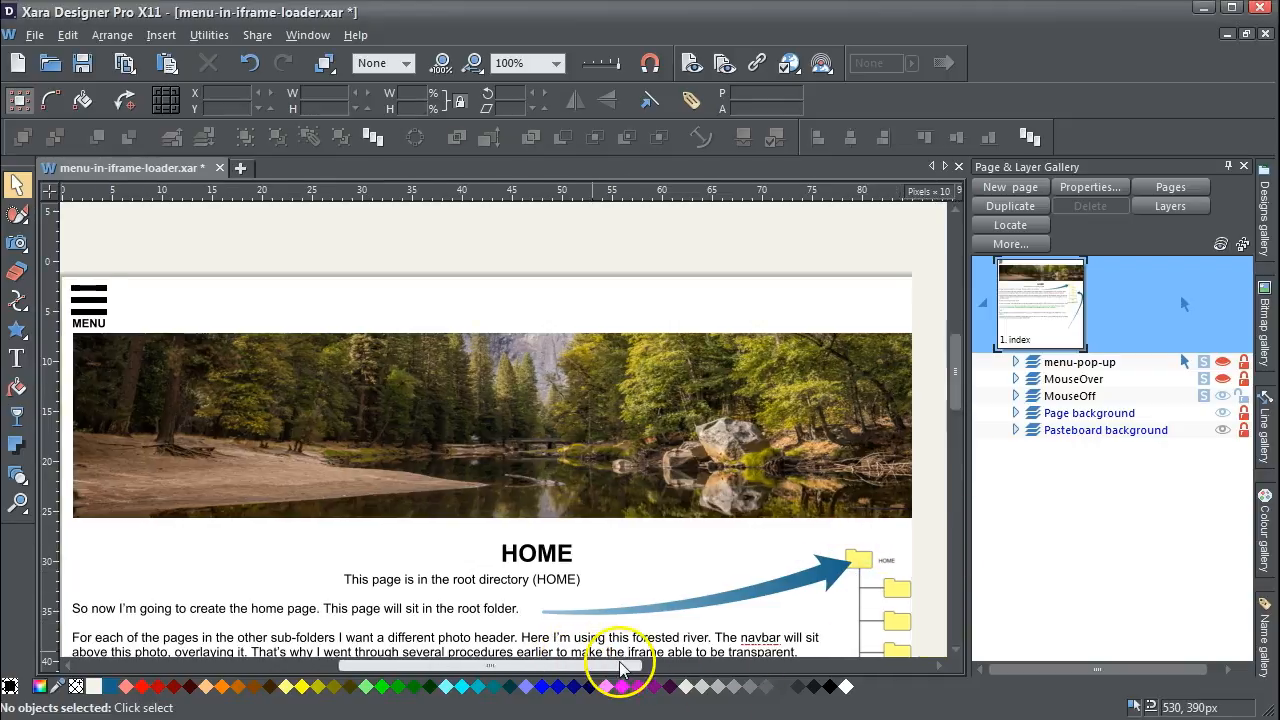
pyautogui.scroll(-5, 955, 360)
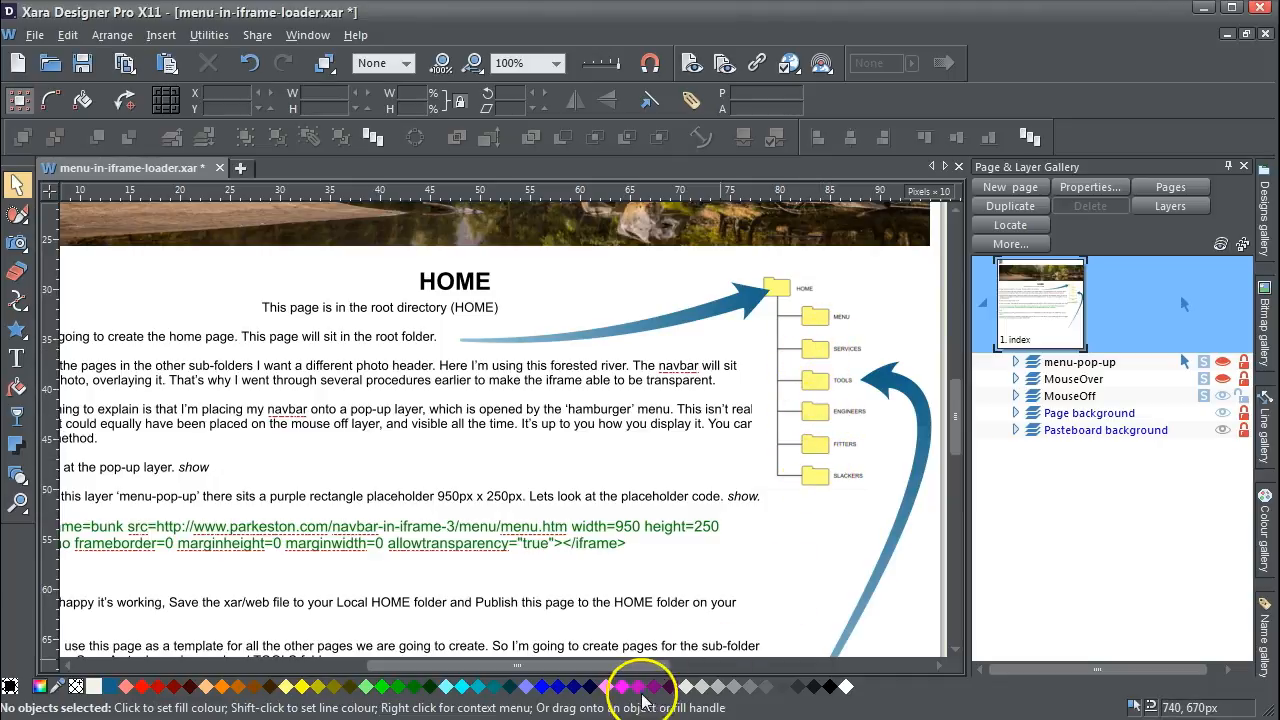
pyautogui.moveTo(614, 667); pyautogui.dragTo(565, 670)
pyautogui.moveTo(960, 431); pyautogui.dragTo(962, 407)
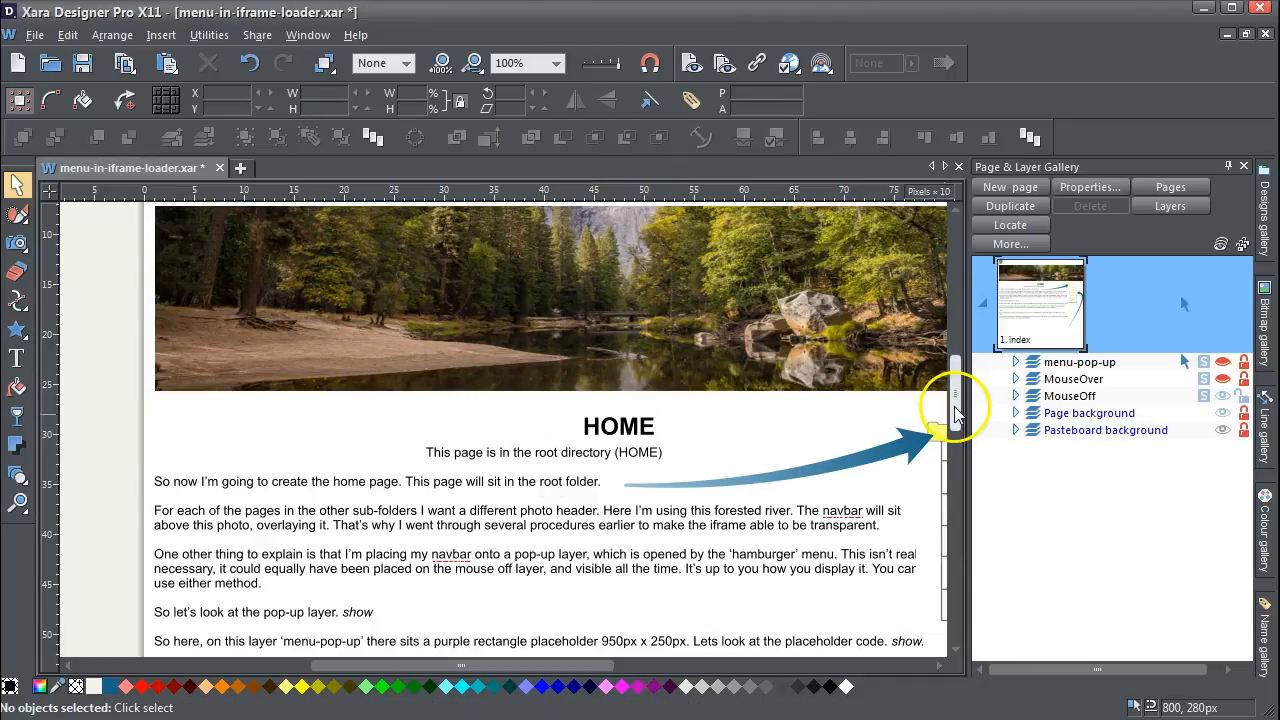
pyautogui.moveTo(957, 391); pyautogui.dragTo(951, 360)
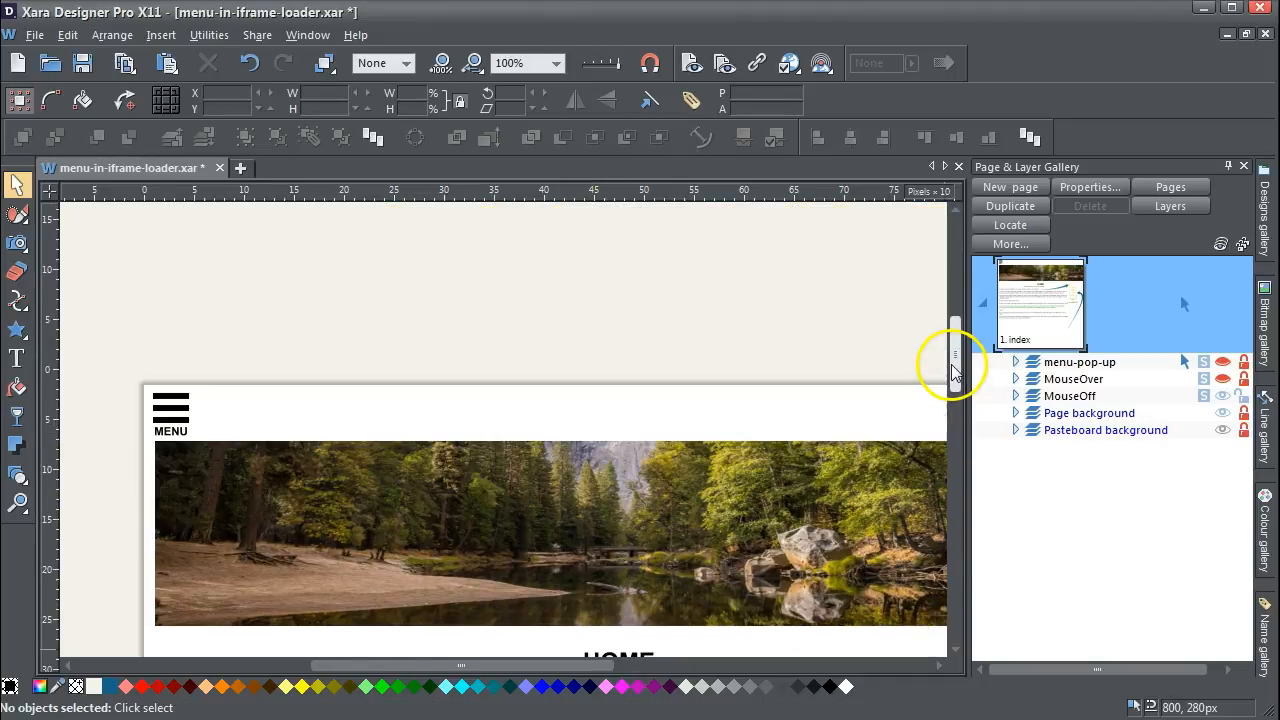
pyautogui.click(171, 406)
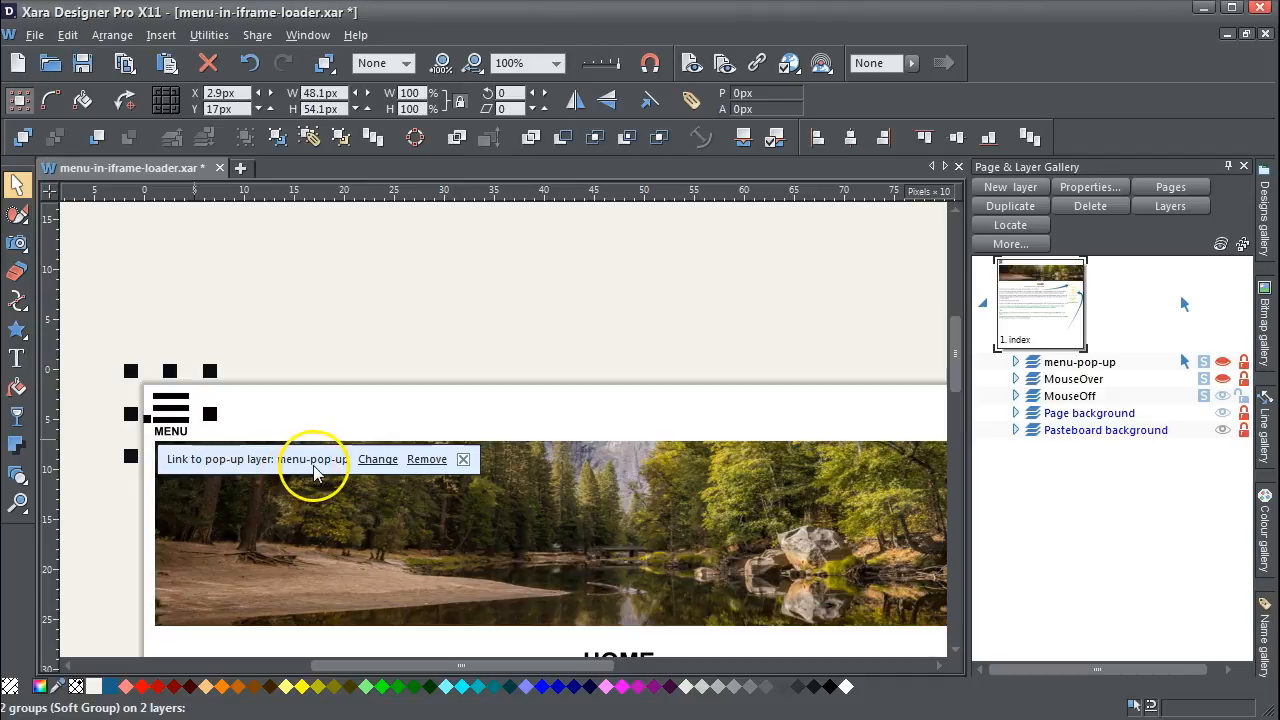
pyautogui.click(375, 364)
# - Make the menu-pop-up layer visible and unlock it for editing
pyautogui.moveTo(951, 357); pyautogui.dragTo(951, 400)
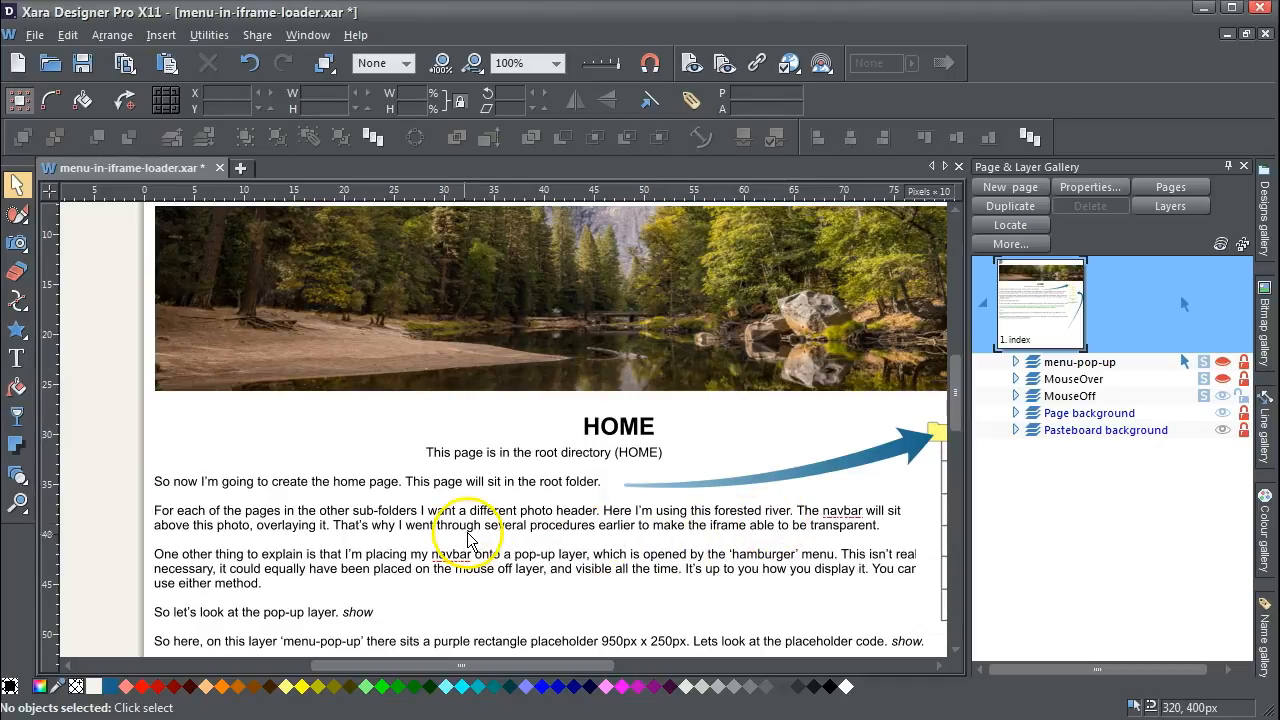
pyautogui.click(651, 528)
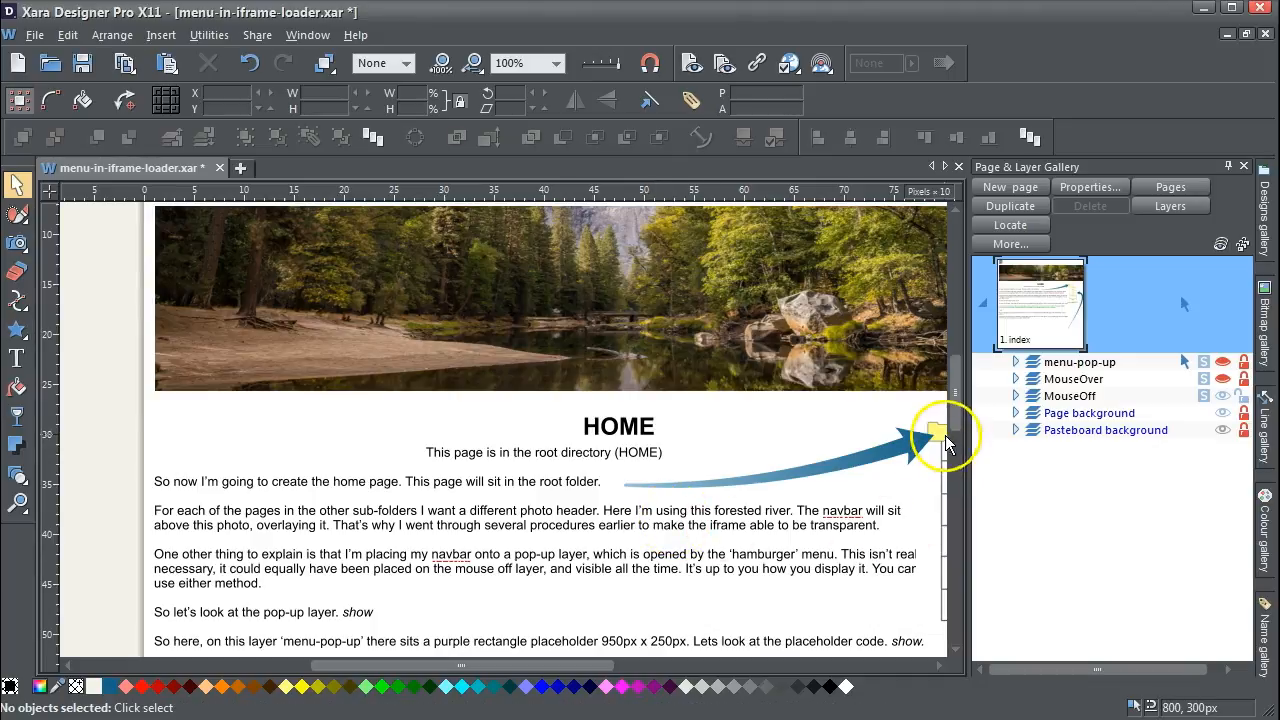
pyautogui.moveTo(957, 417); pyautogui.dragTo(957, 430)
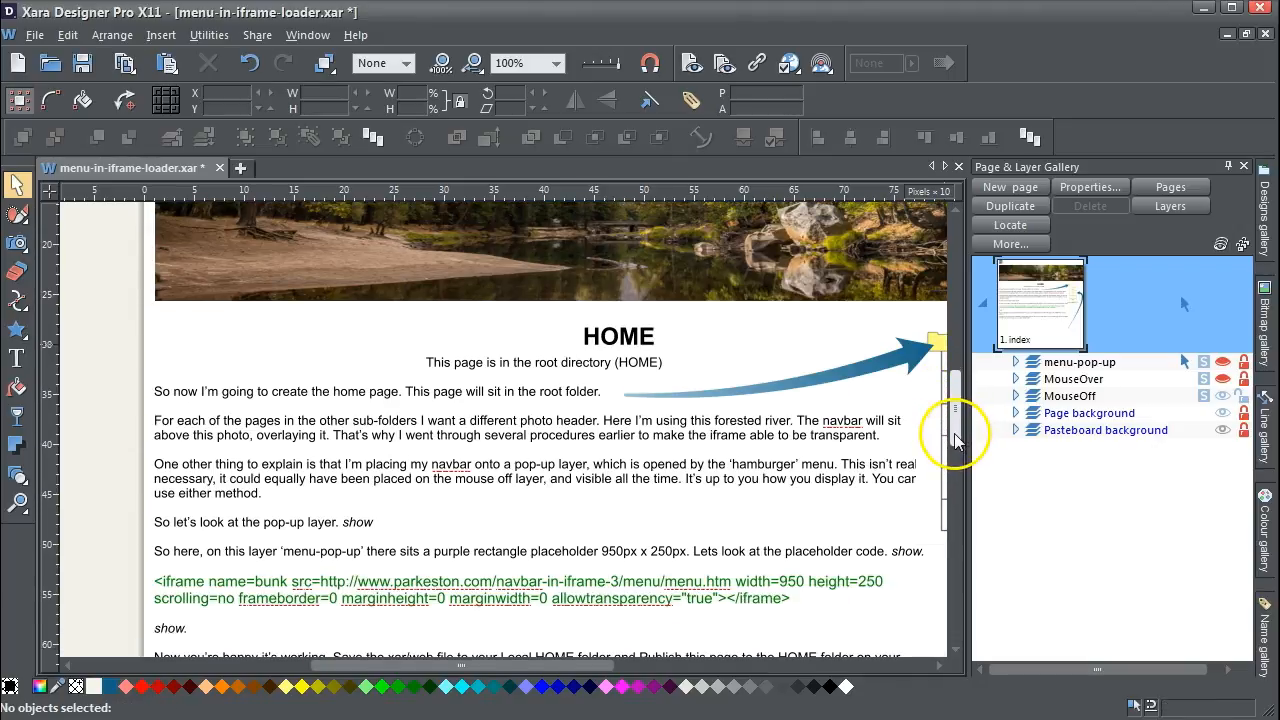
pyautogui.click(410, 518)
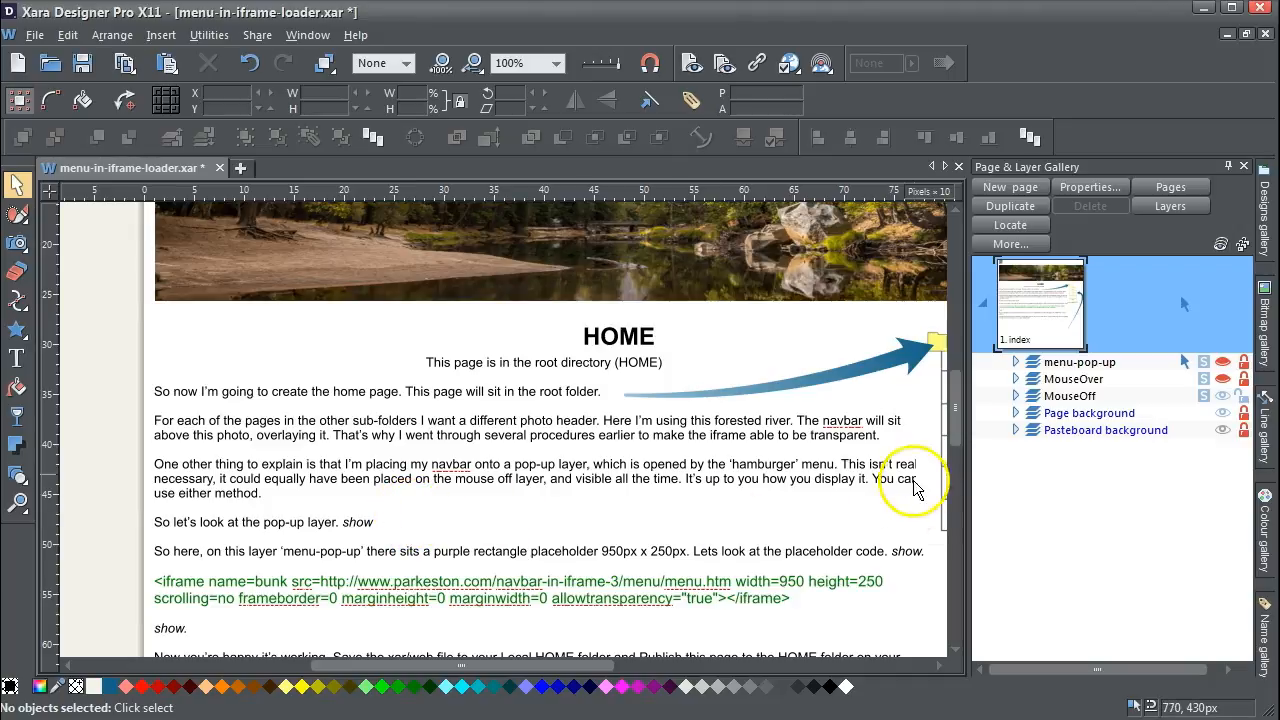
pyautogui.click(1222, 362)
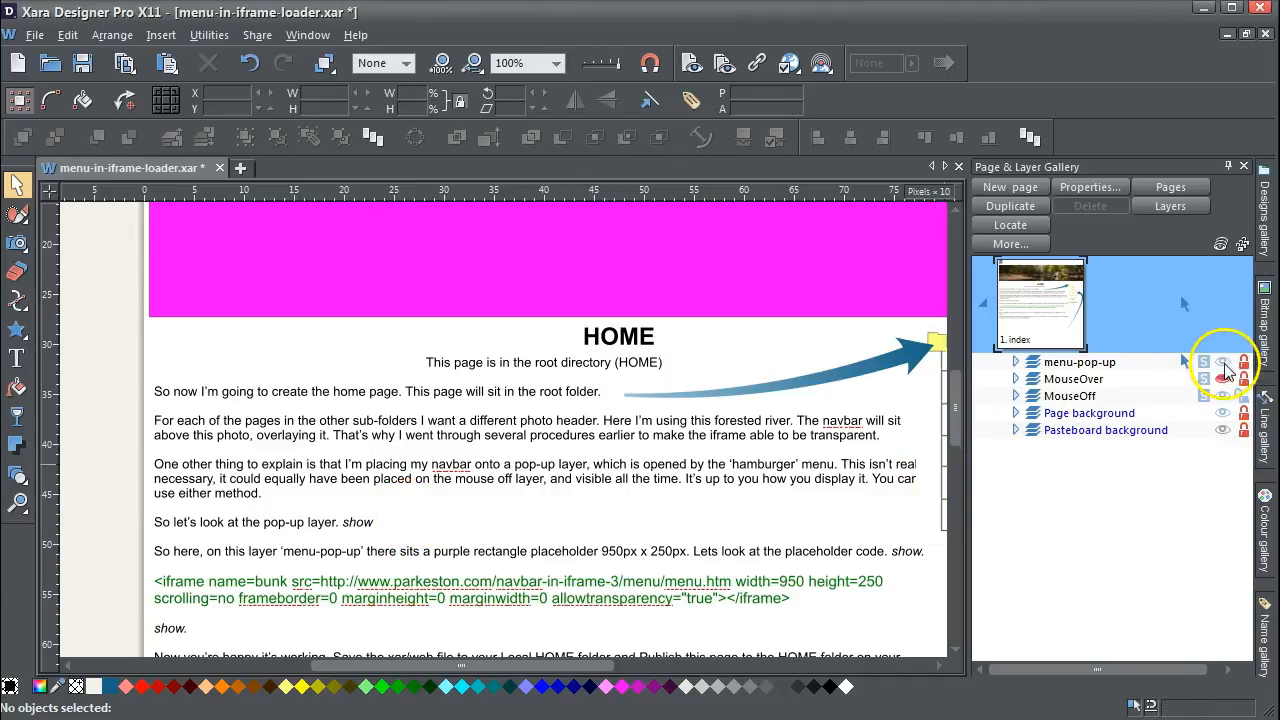
pyautogui.click(1243, 362)
# - Inspect the body HTML code of the magenta placeholder rectangle, then leave its web properties without changes
pyautogui.scroll(4, 962, 365)
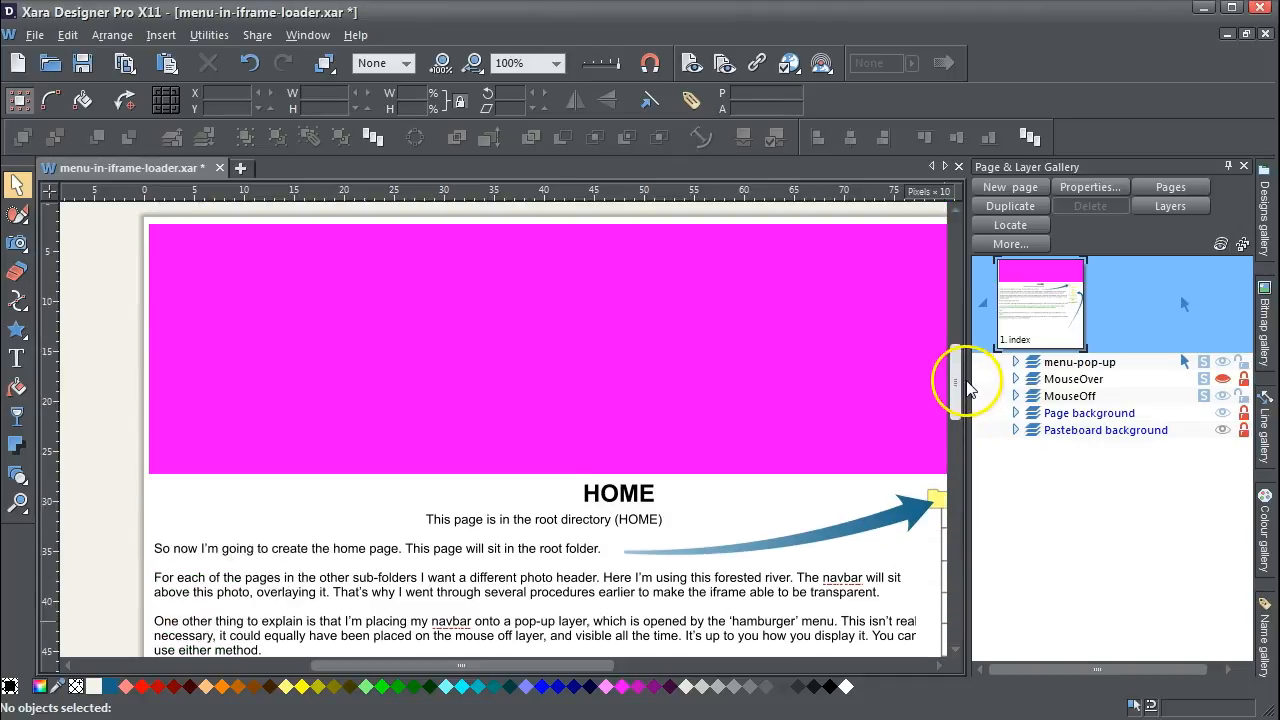
pyautogui.click(472, 438)
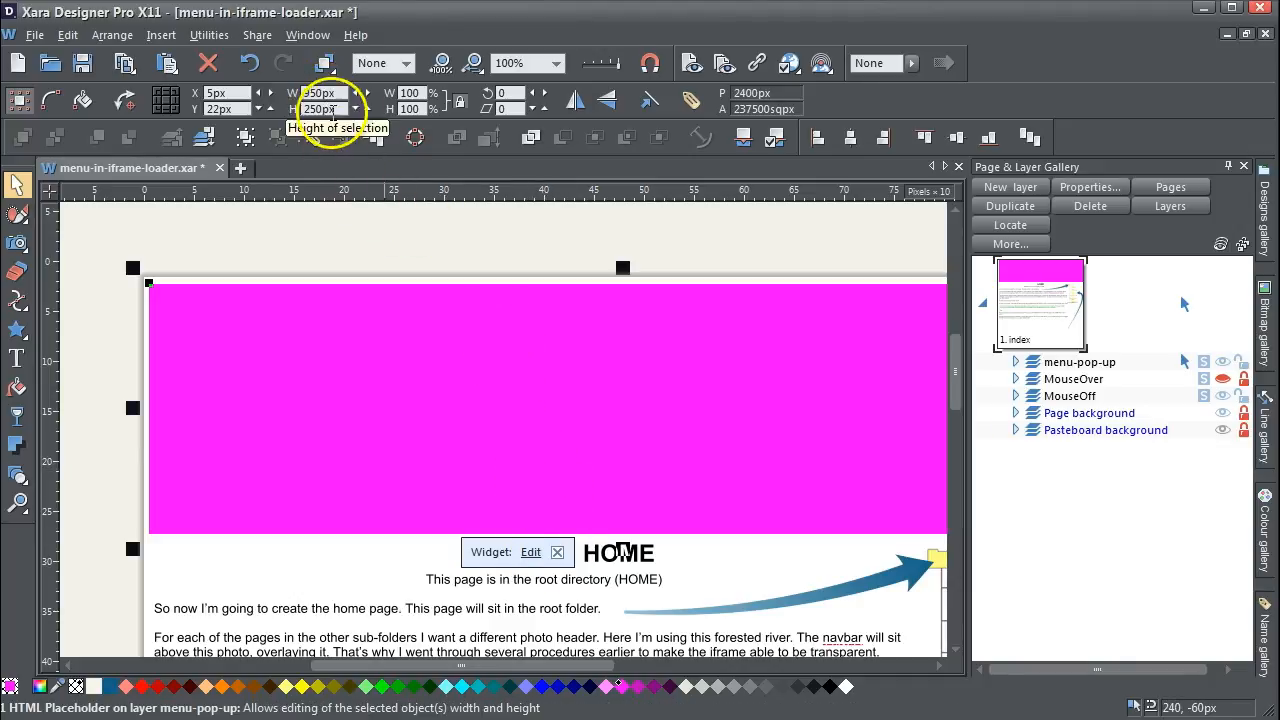
pyautogui.click(531, 553)
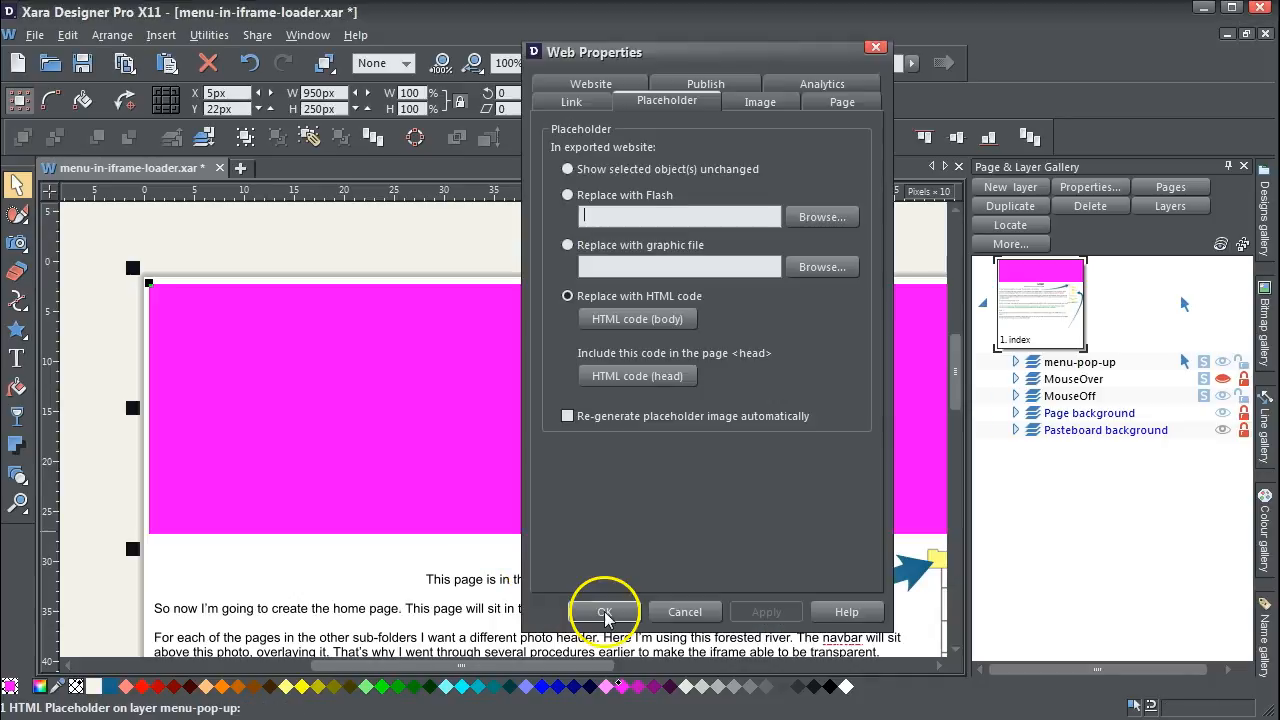
pyautogui.click(650, 322)
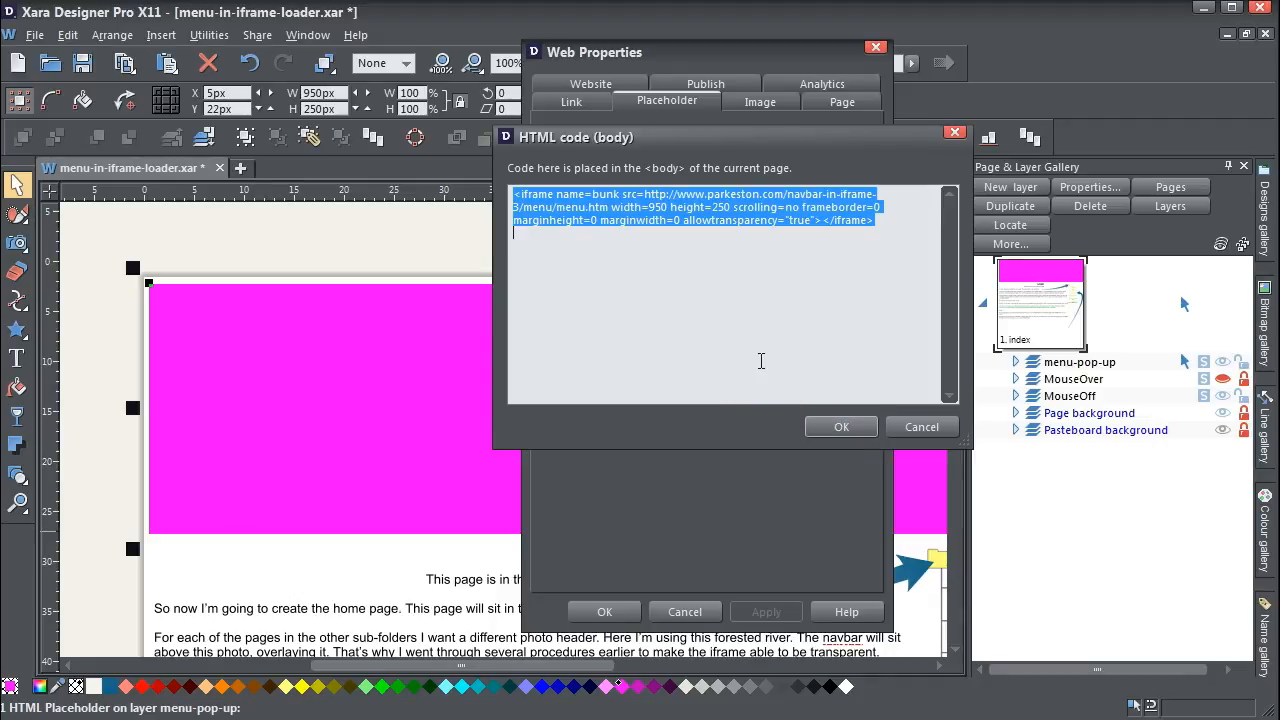
pyautogui.click(841, 428)
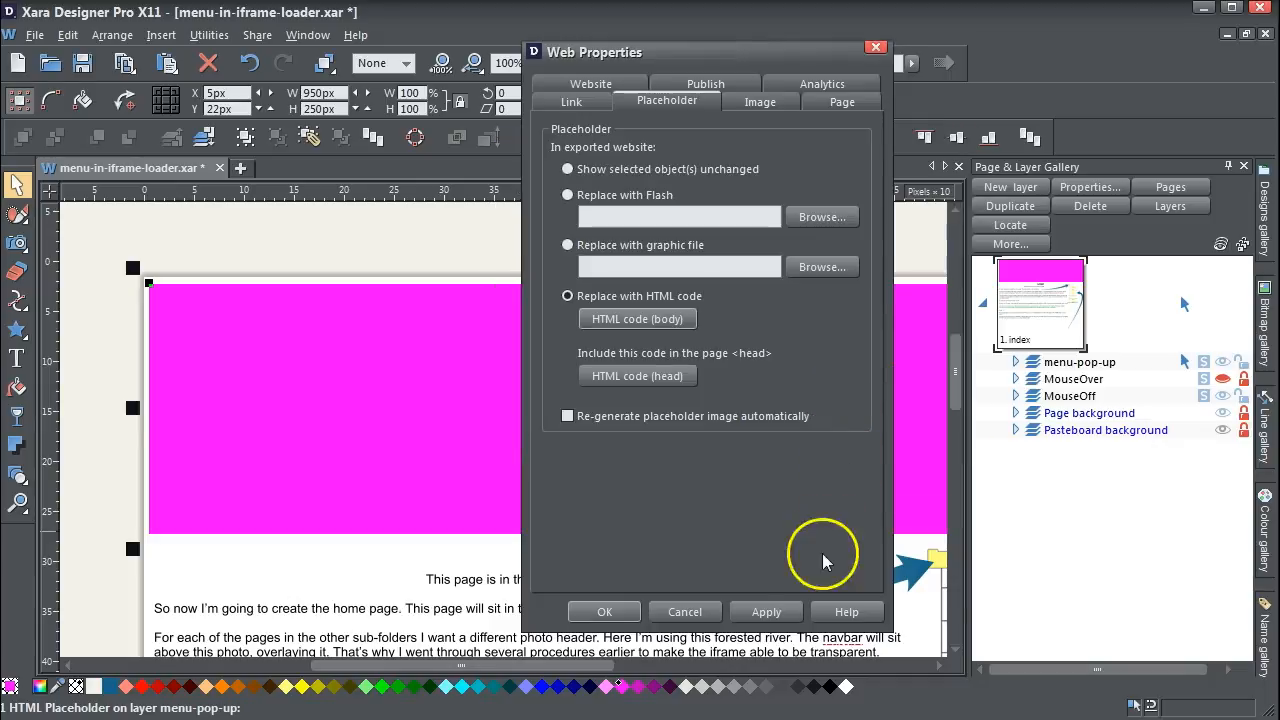
pyautogui.click(686, 612)
# - Preview the web page and open the navbar from the hamburger MENU button
pyautogui.moveTo(957, 362); pyautogui.dragTo(962, 429)
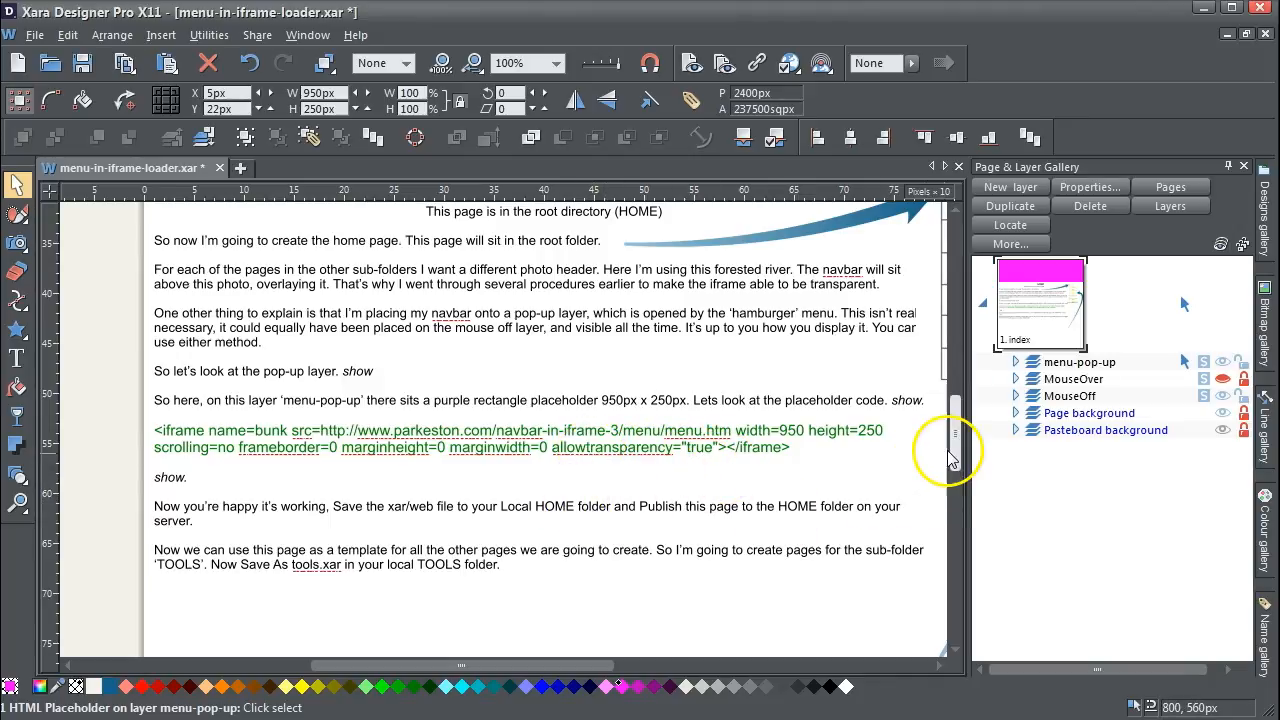
pyautogui.moveTo(960, 449); pyautogui.dragTo(956, 403)
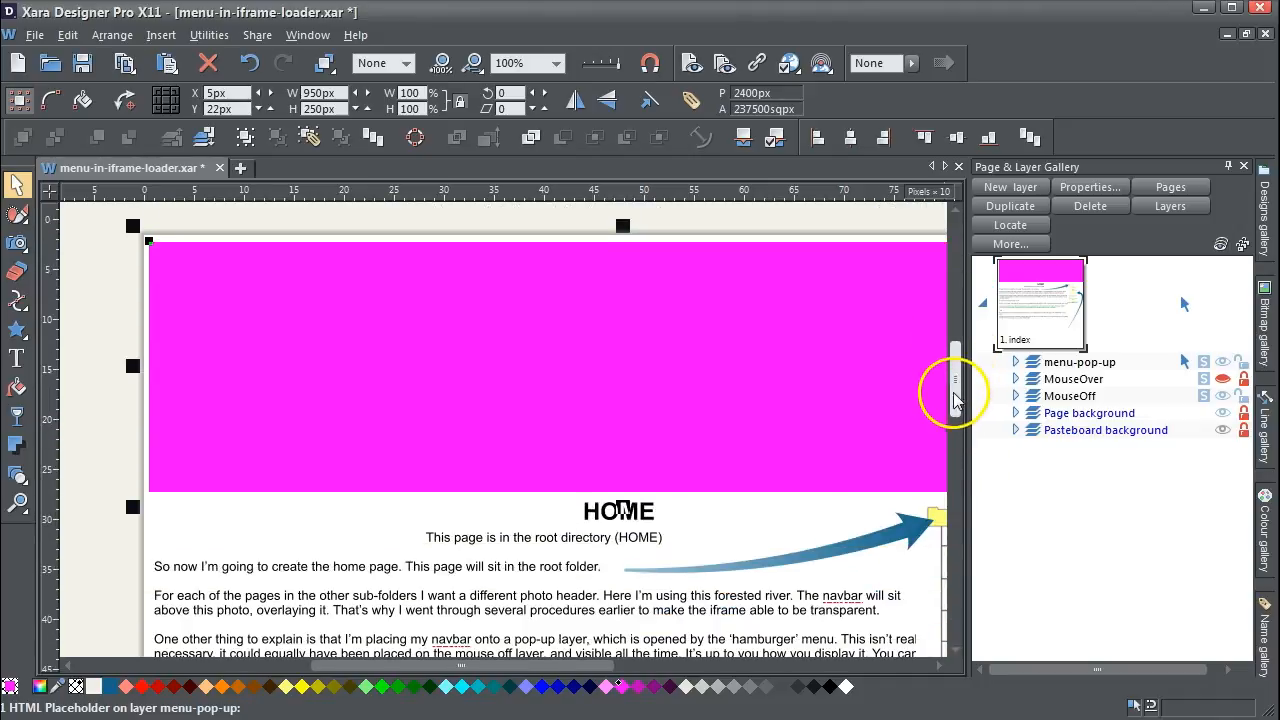
pyautogui.click(694, 63)
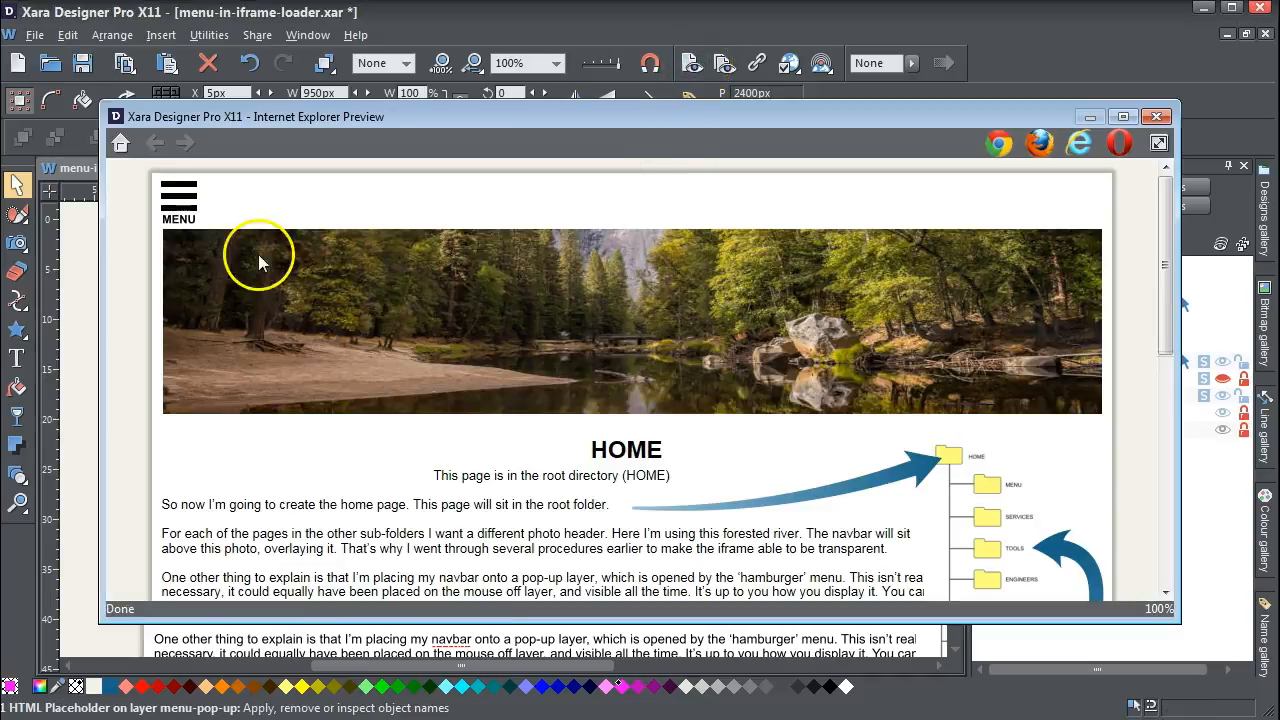
pyautogui.moveTo(1166, 294)
pyautogui.mouseDown()
pyautogui.moveTo(1171, 366)
pyautogui.moveTo(1166, 294)
pyautogui.mouseUp()
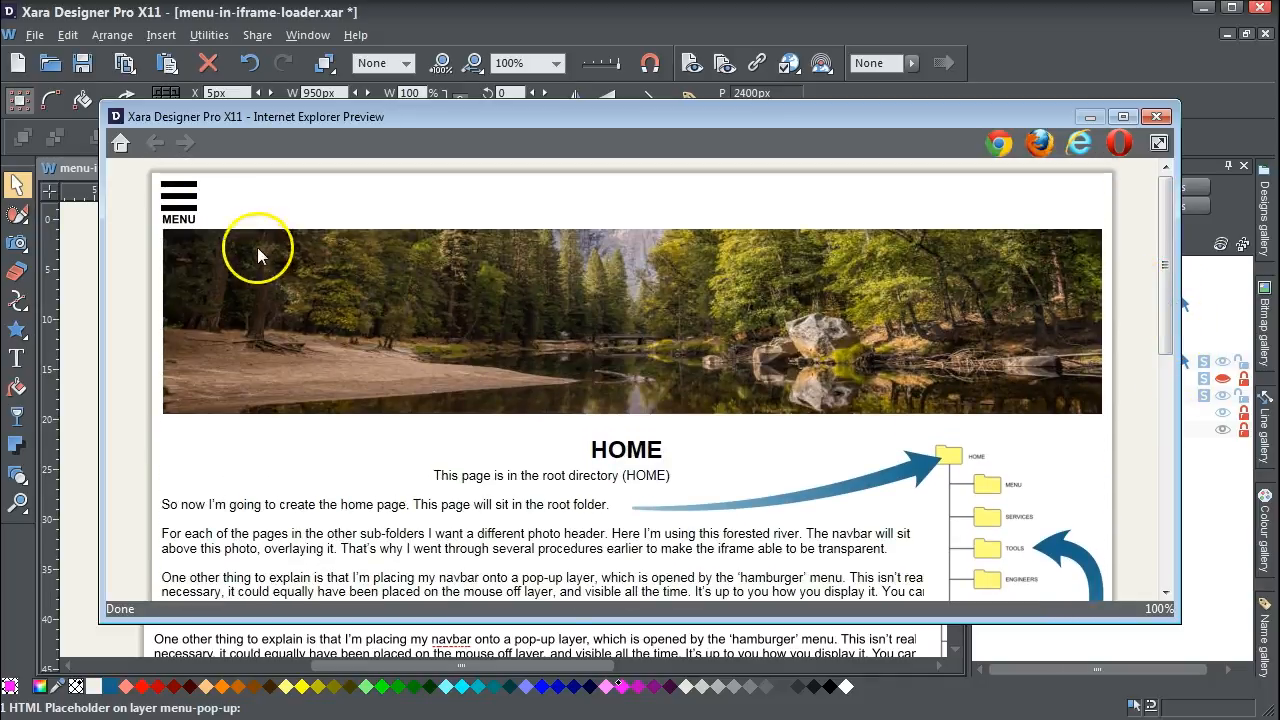
pyautogui.click(182, 203)
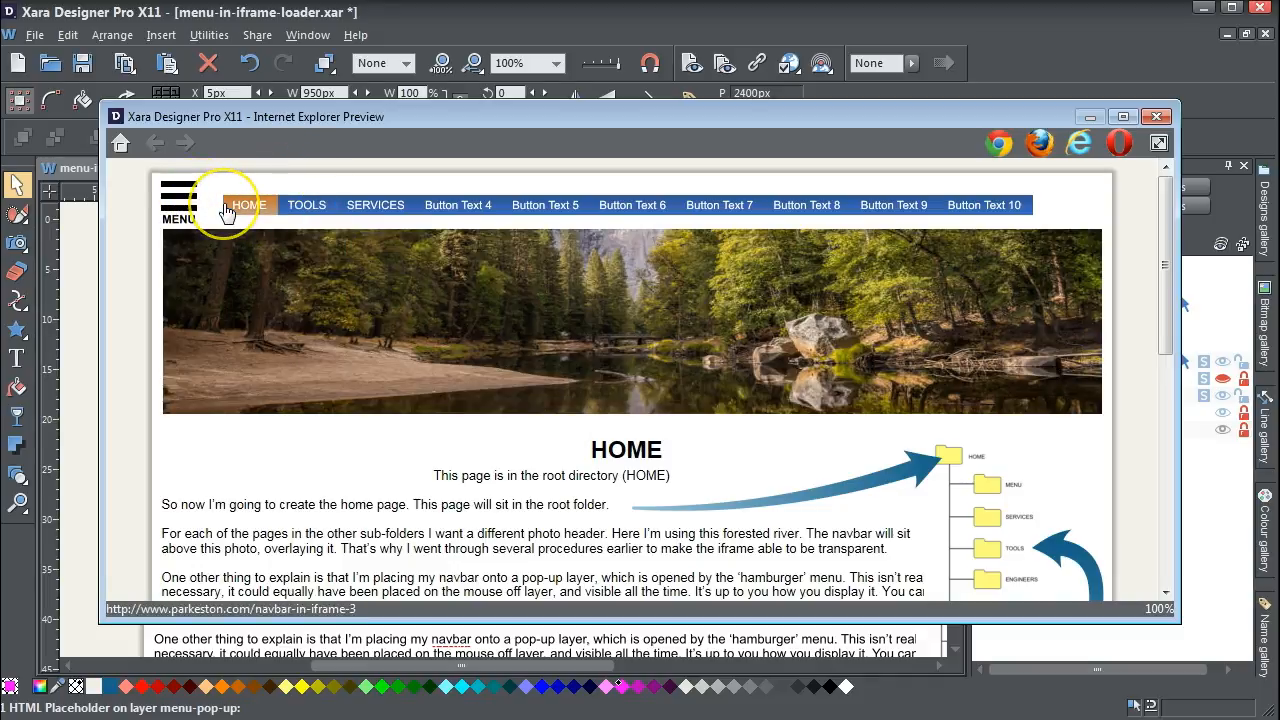
# - Test the navbar by going to the TOOLS 2 page and opening its menu, then close the preview
pyautogui.moveTo(304, 214)
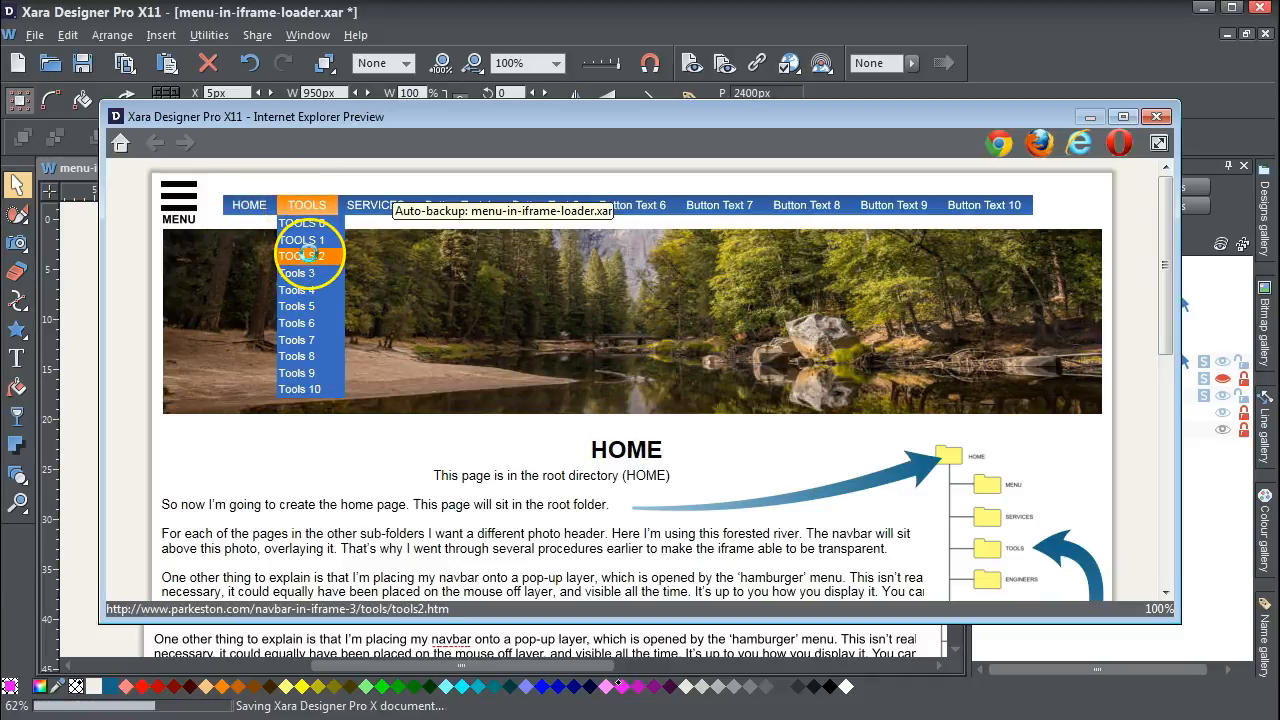
pyautogui.click(309, 253)
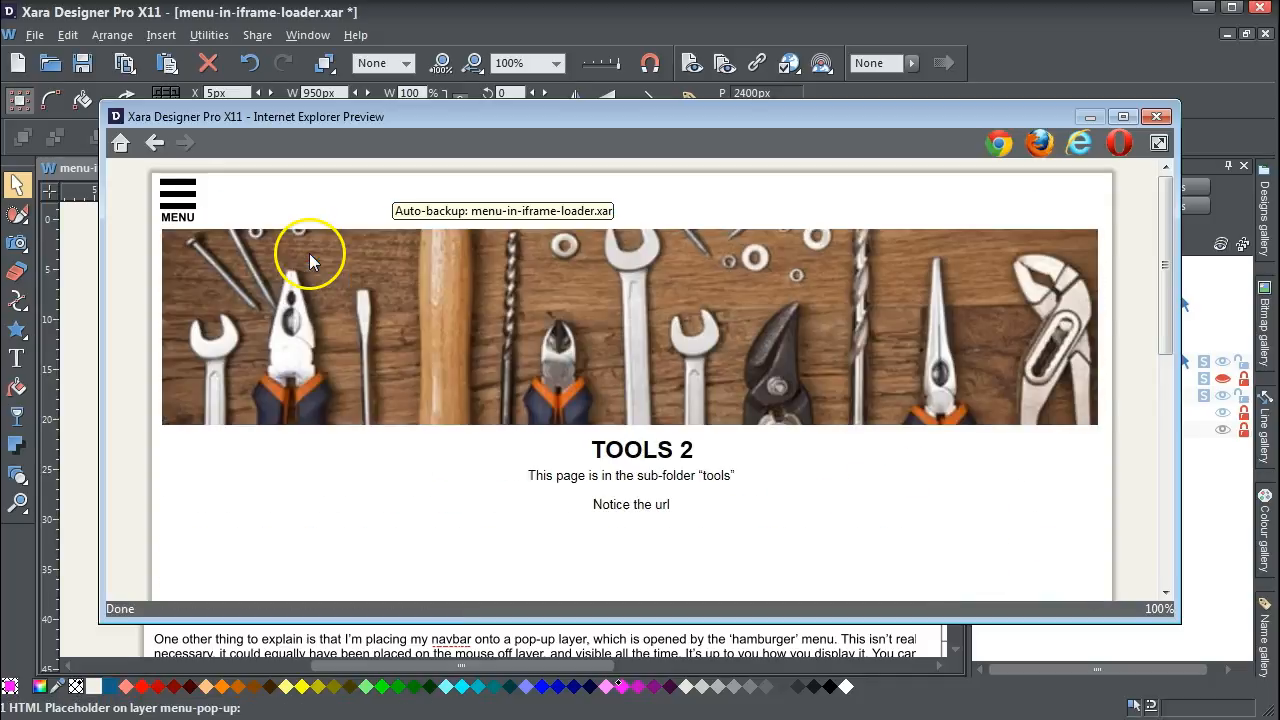
pyautogui.click(180, 205)
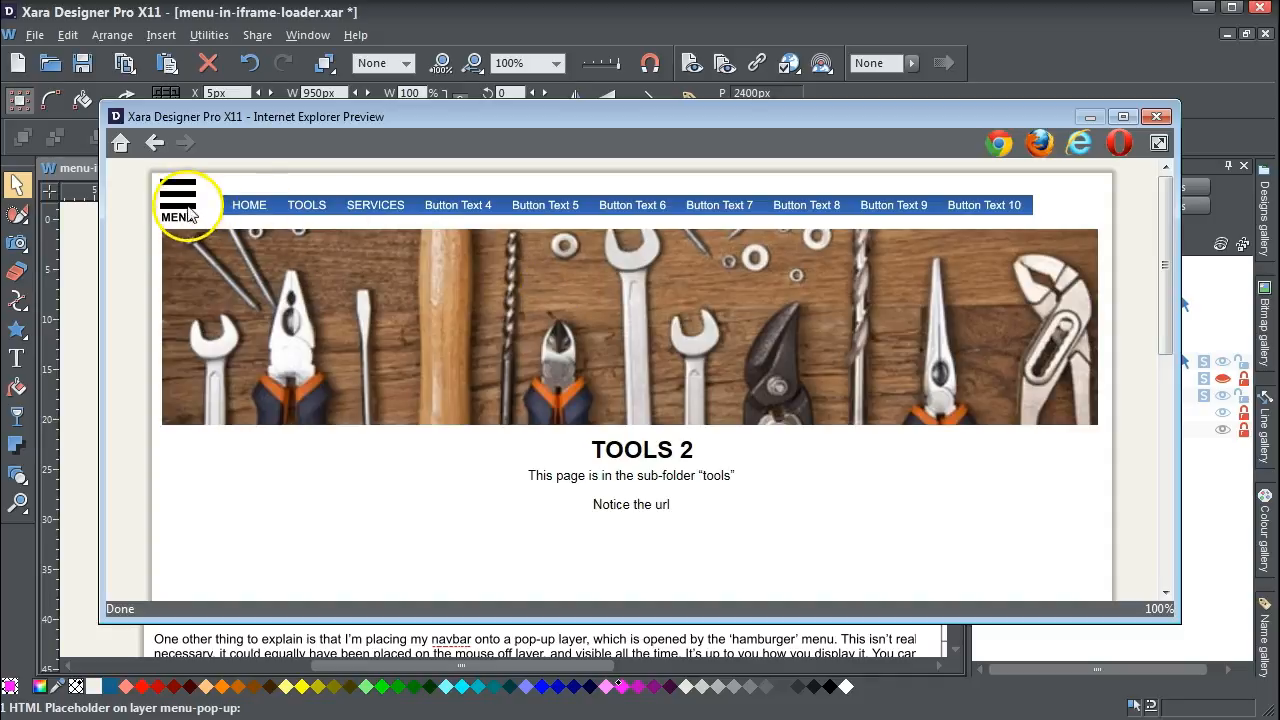
pyautogui.click(1156, 116)
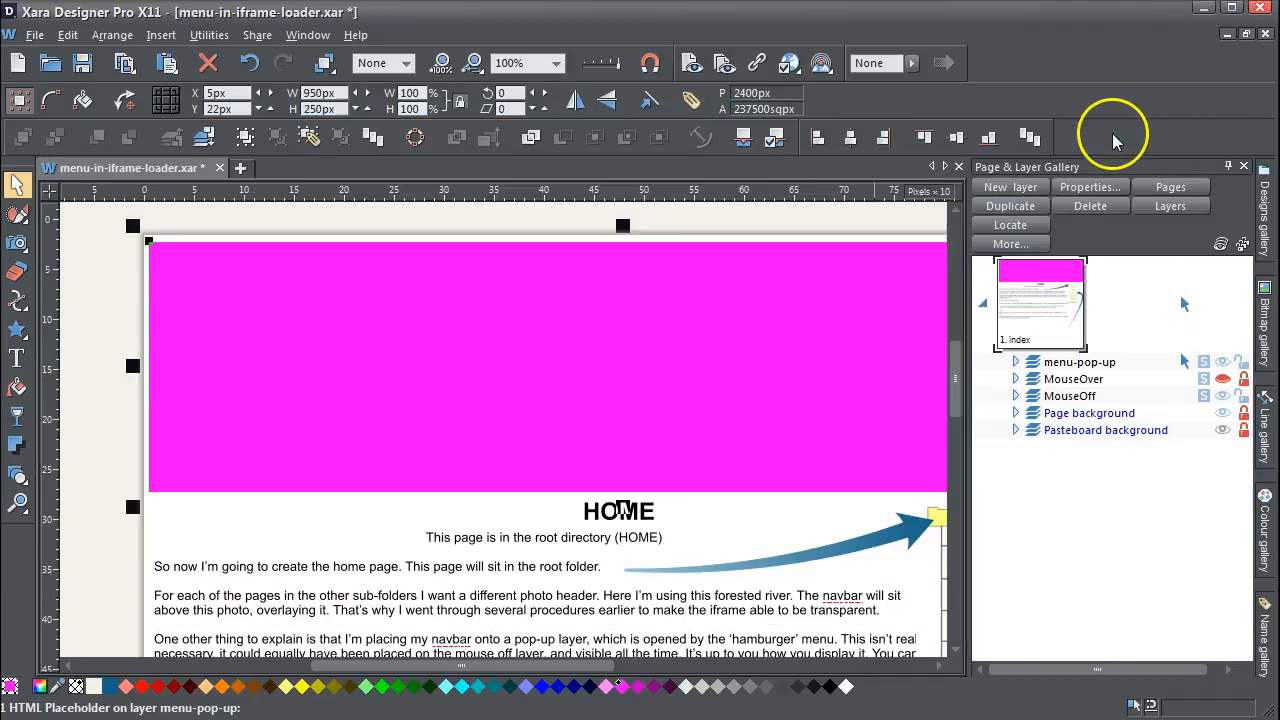
# - Deselect the placeholder and review the page's save and publish notes, the Save As command and the TOOLS sub-folder in the diagram
pyautogui.click(113, 326)
pyautogui.click(124, 324)
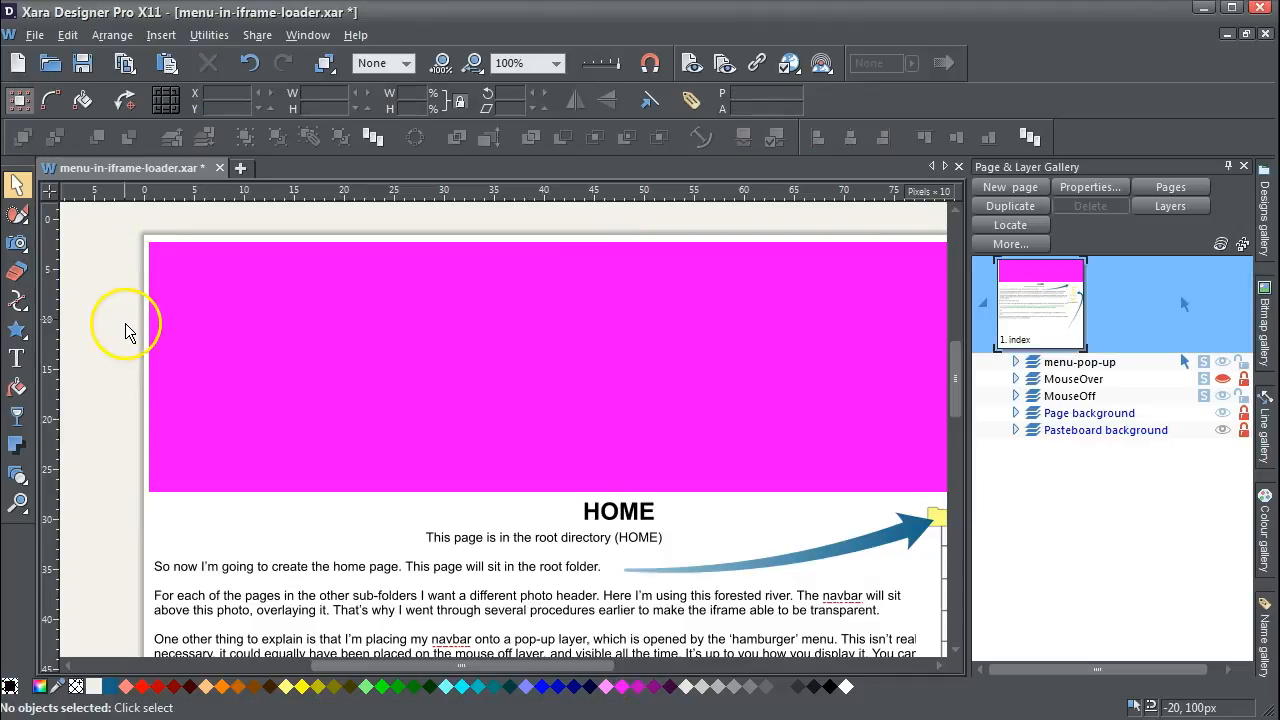
pyautogui.click(190, 350)
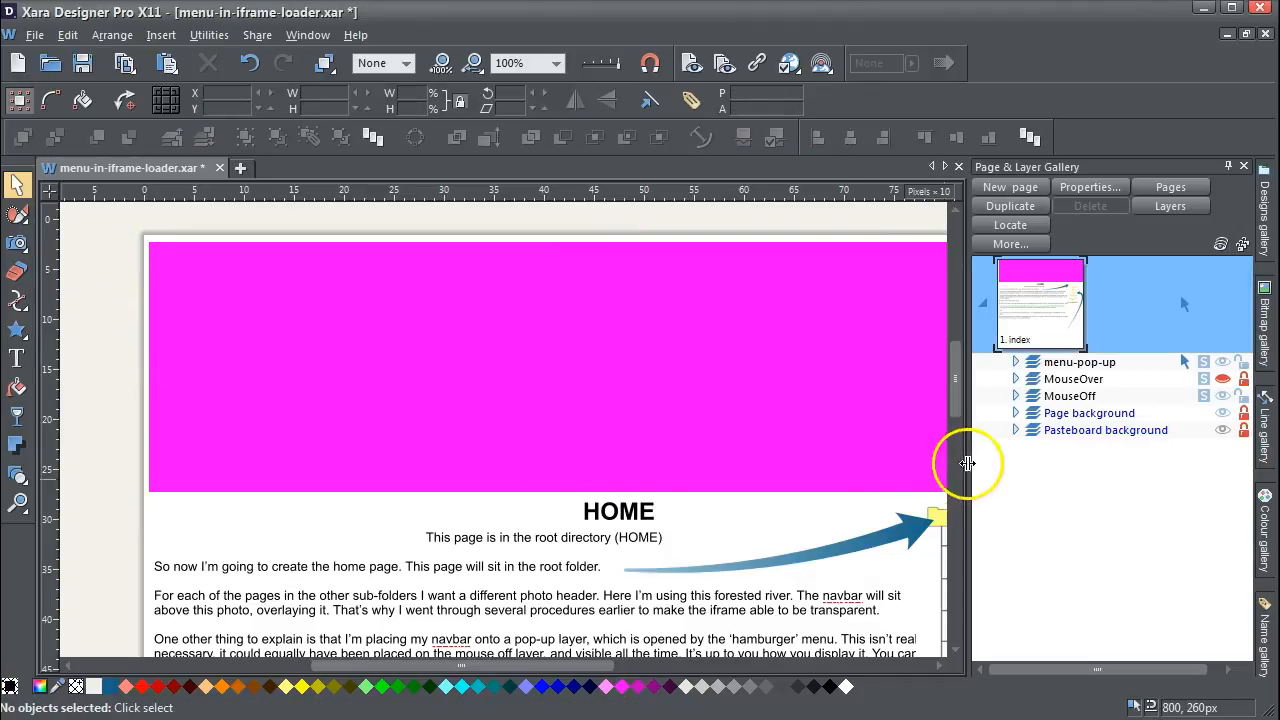
pyautogui.moveTo(951, 391); pyautogui.dragTo(950, 472)
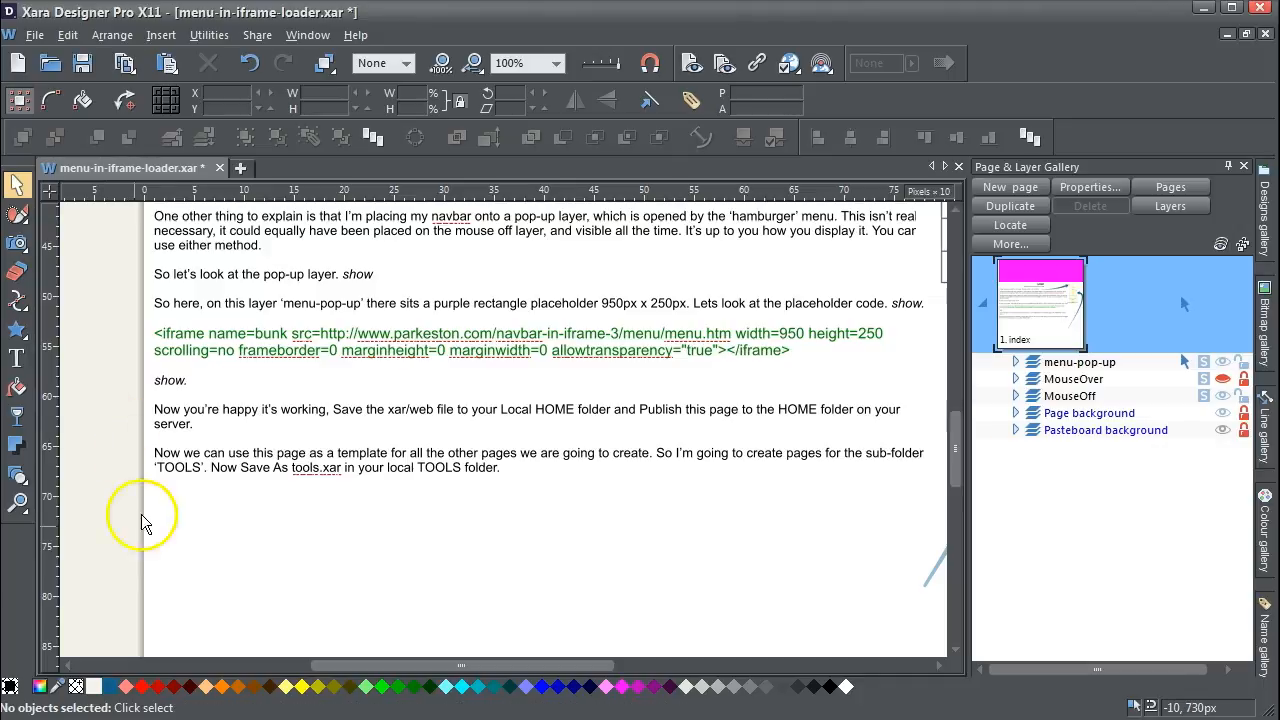
pyautogui.moveTo(521, 672); pyautogui.dragTo(547, 672)
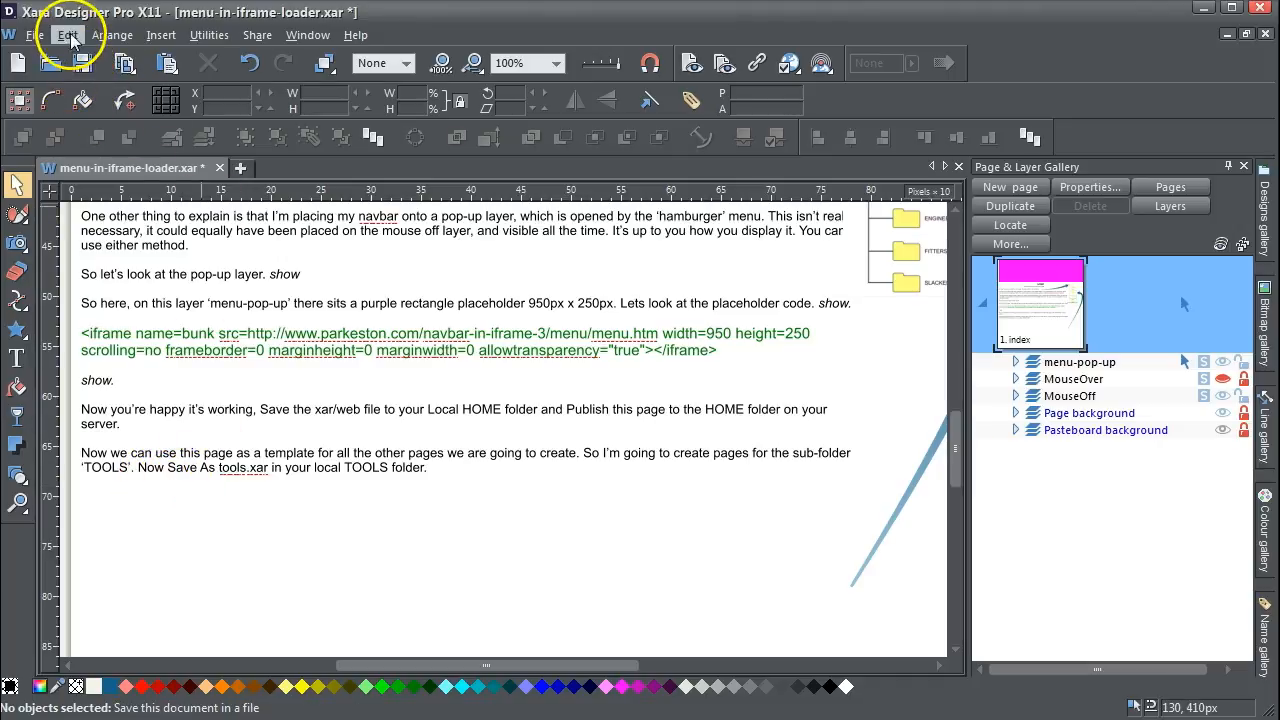
pyautogui.click(34, 35)
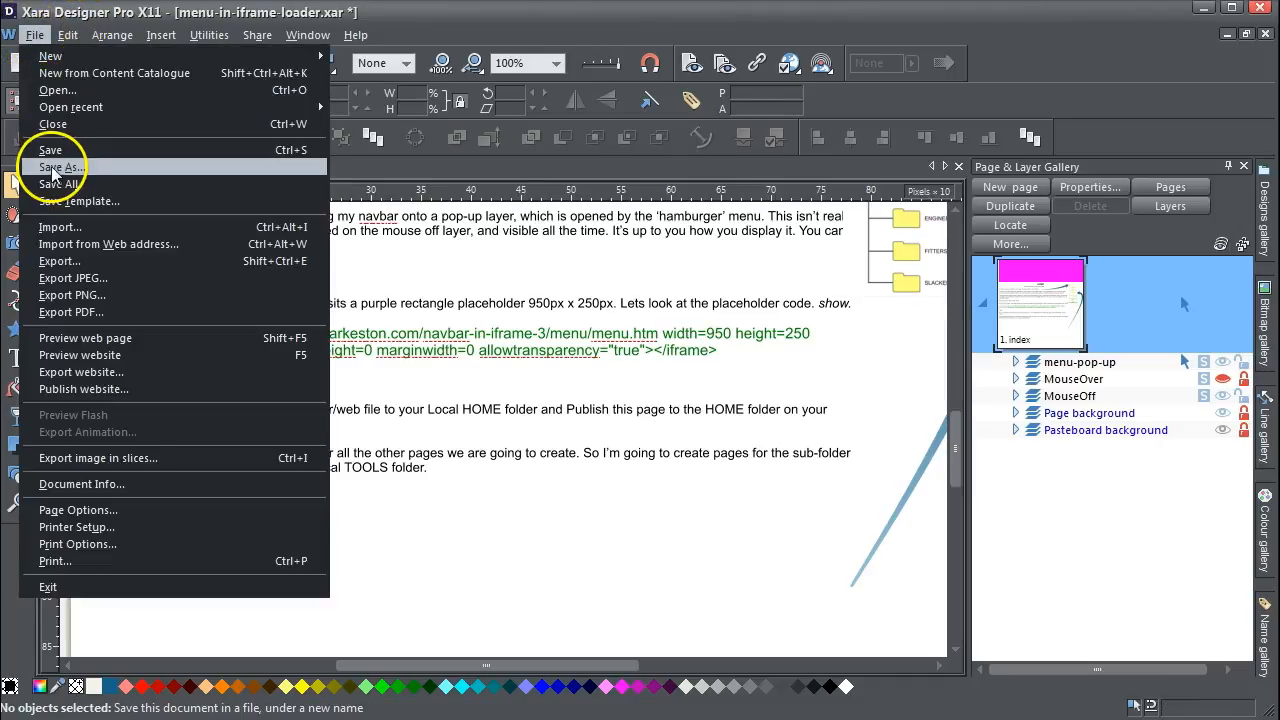
pyautogui.click(466, 17)
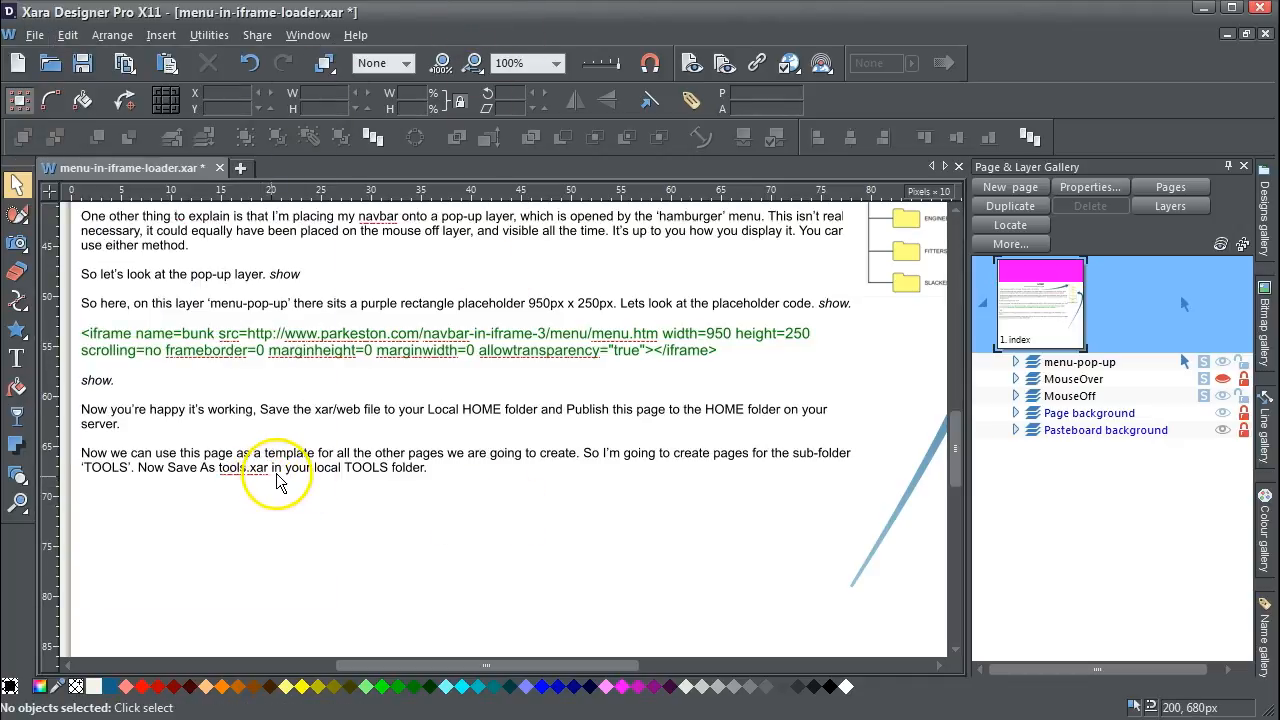
pyautogui.moveTo(547, 665); pyautogui.dragTo(634, 668)
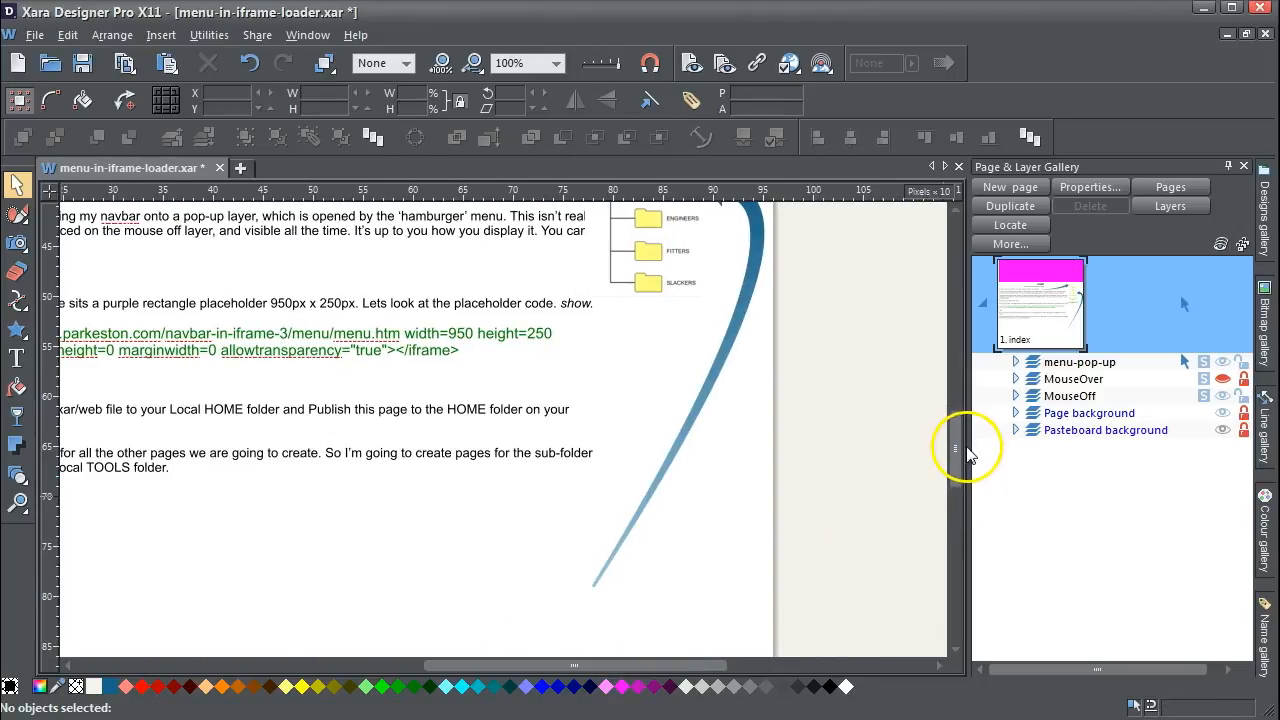
pyautogui.scroll(3, 957, 434)
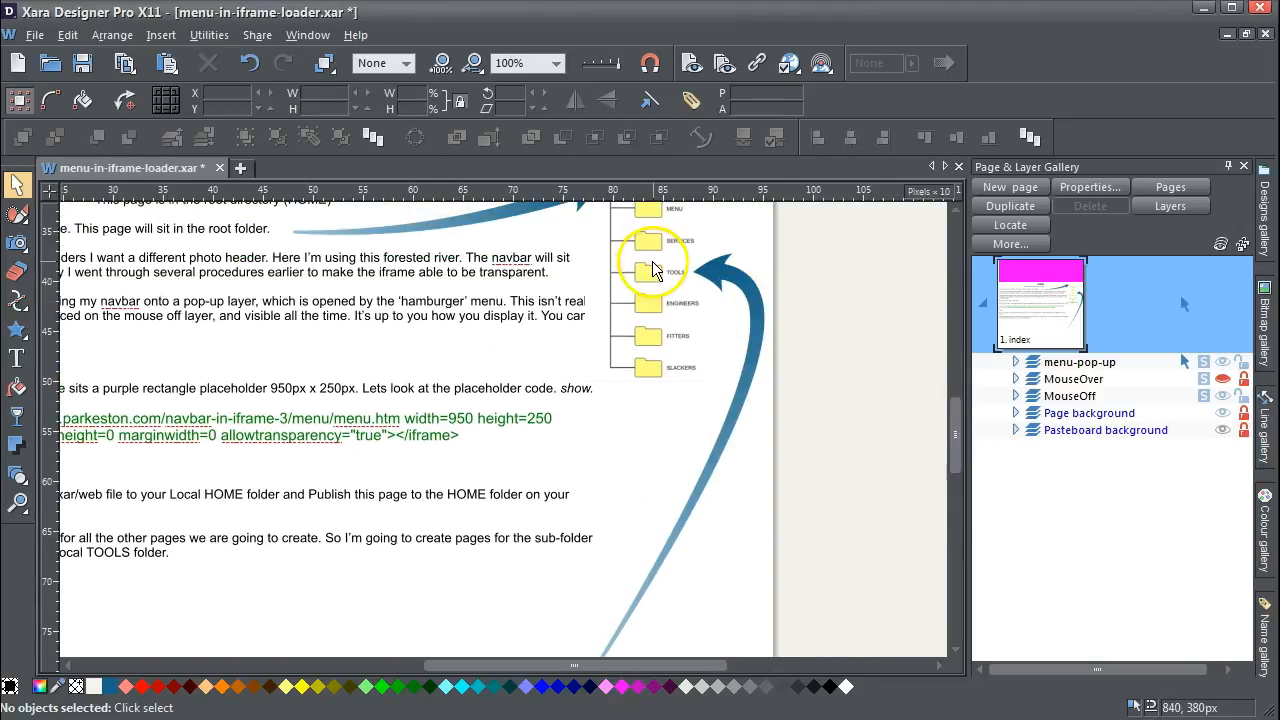